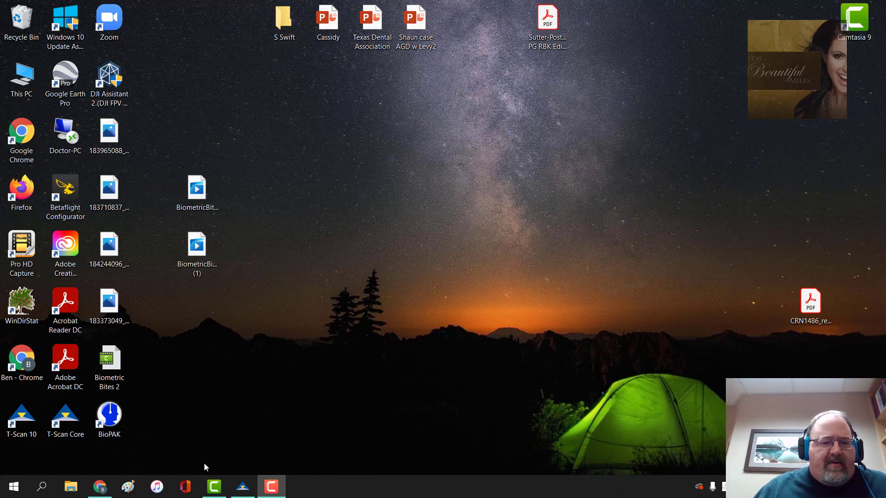
Switch to T-Scan 10 and review the advanced options in the user settings.
{"action": "left_click", "coordinate": [246, 493]}
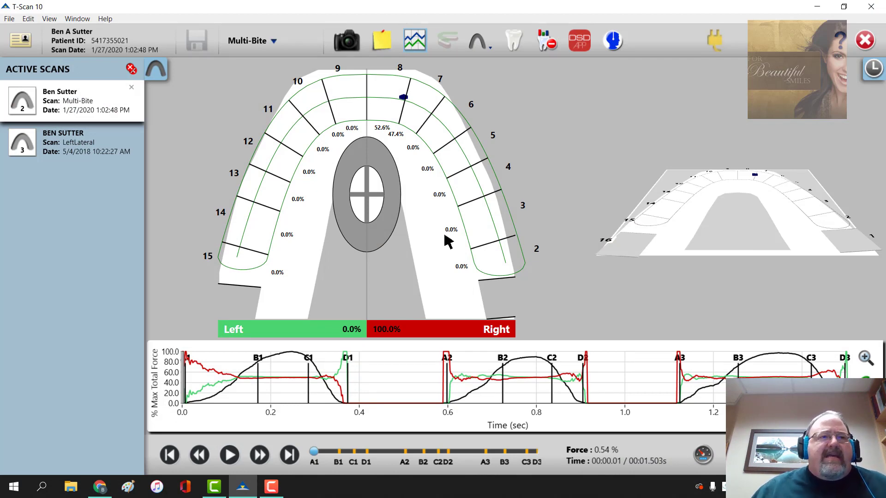
{"action": "left_click", "coordinate": [31, 20]}
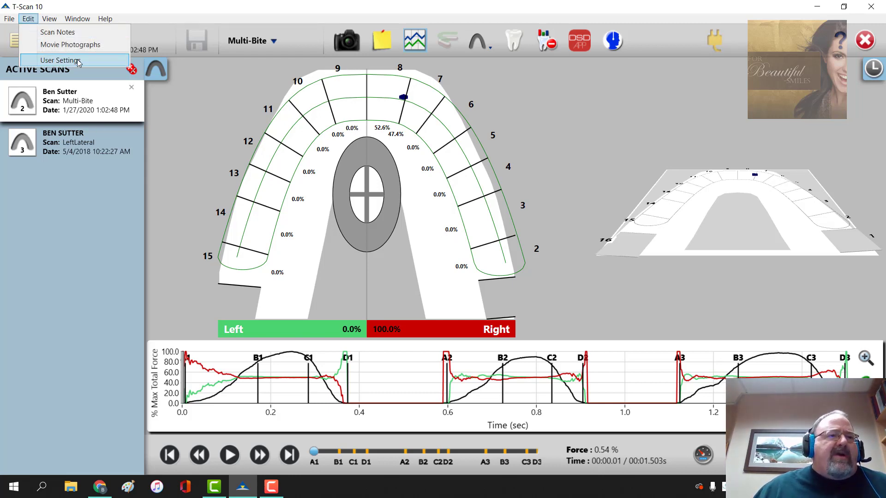
{"action": "left_click", "coordinate": [101, 59]}
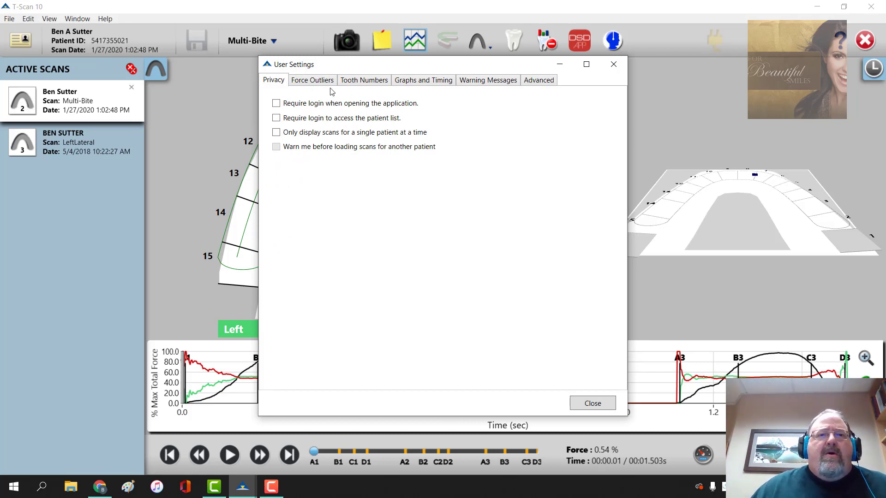
{"action": "left_click", "coordinate": [539, 81]}
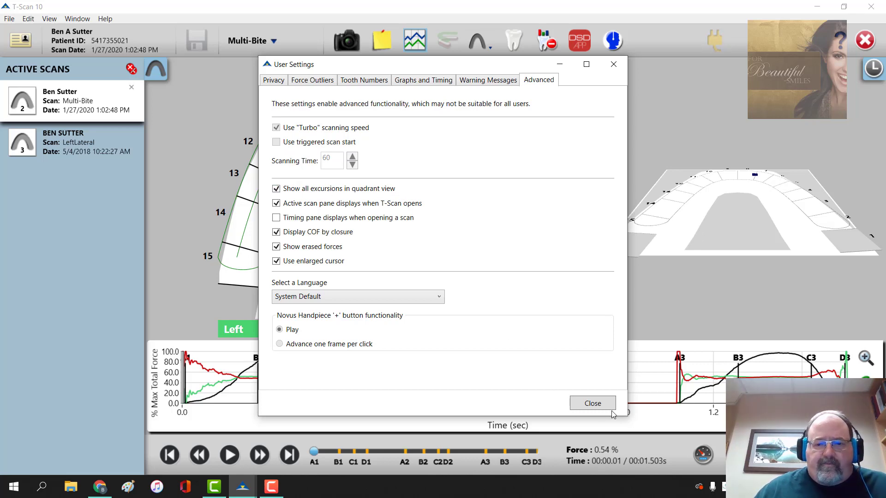
{"action": "left_click", "coordinate": [592, 403]}
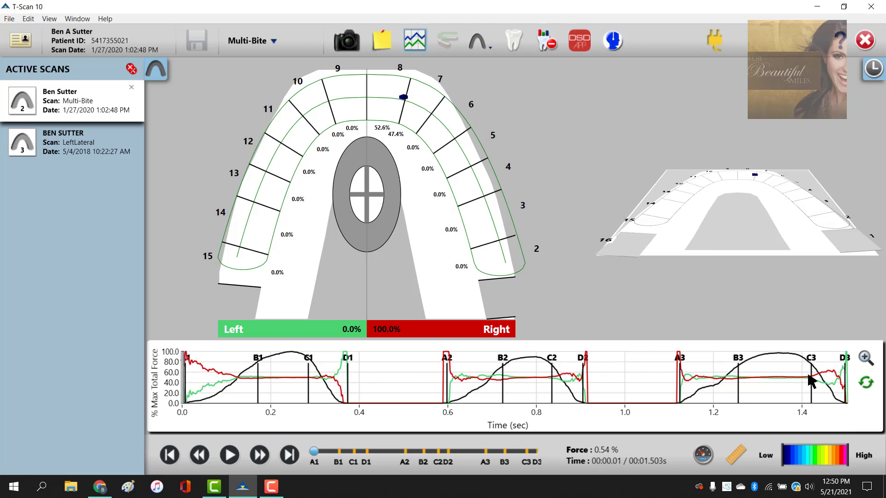
Display the Multi-Bite scan on the lower arch and return it to the upper arch.
{"action": "mouse_move", "coordinate": [402, 109]}
{"action": "left_click", "coordinate": [489, 44]}
{"action": "left_click", "coordinate": [510, 104]}
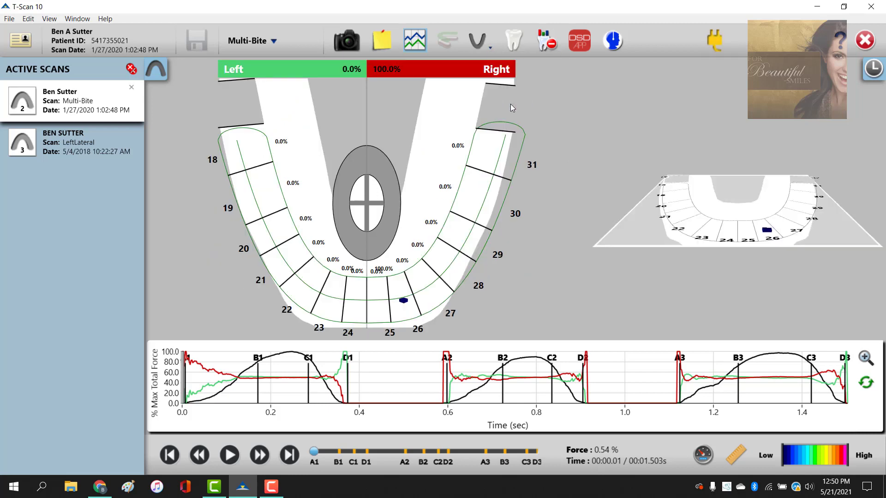
{"action": "left_click", "coordinate": [482, 46]}
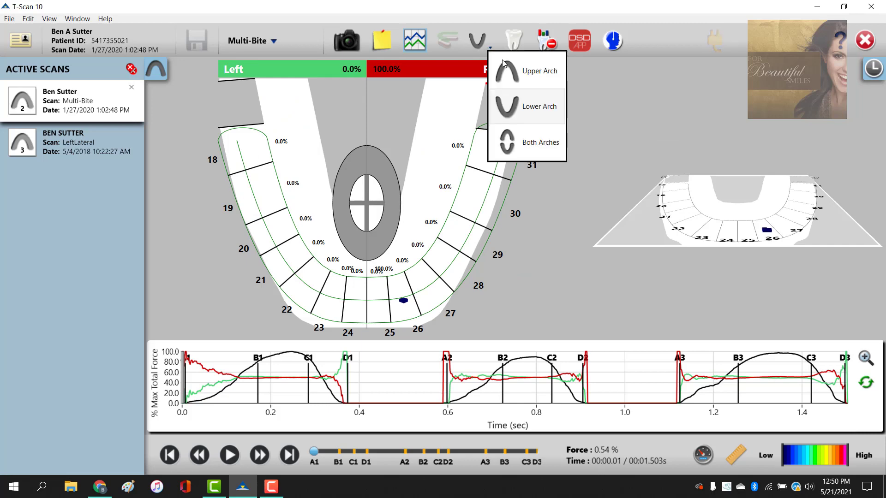
{"action": "left_click", "coordinate": [505, 70]}
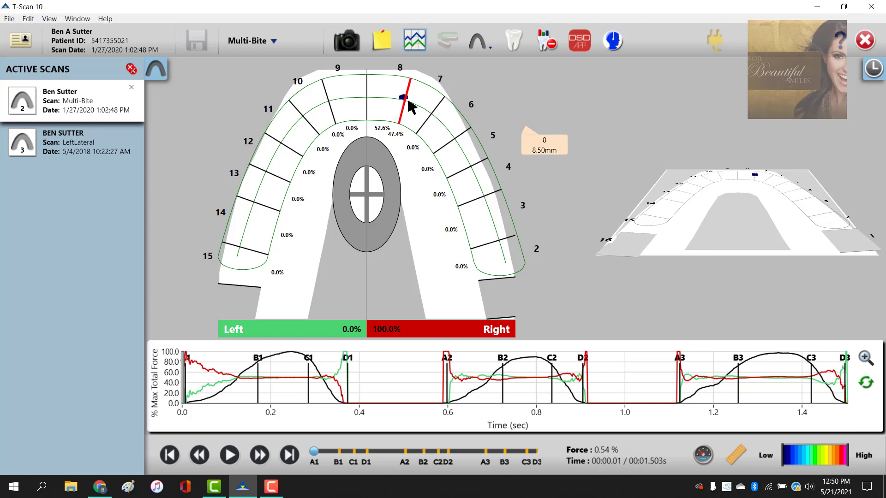
Compare the start of the force graph in the Multi-Bite and LeftLateral scans, viewing the no-contact periods near 0.5 s.
{"action": "left_click", "coordinate": [414, 375]}
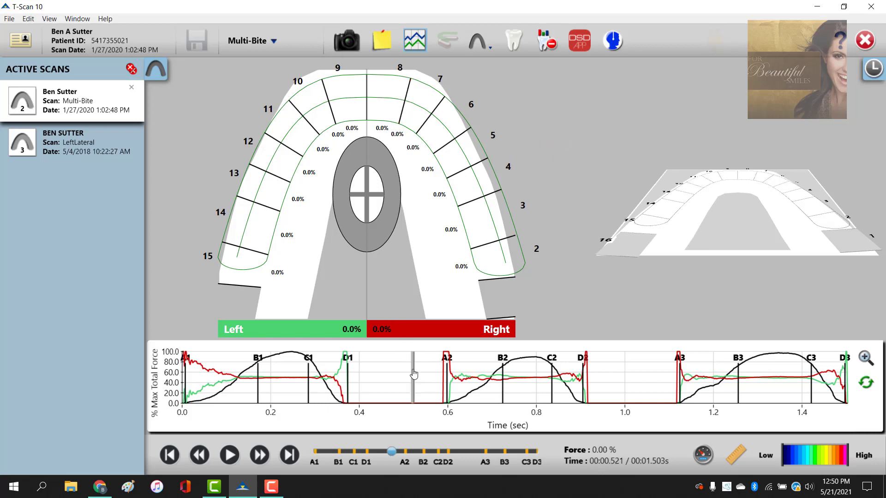
{"action": "left_click", "coordinate": [83, 141]}
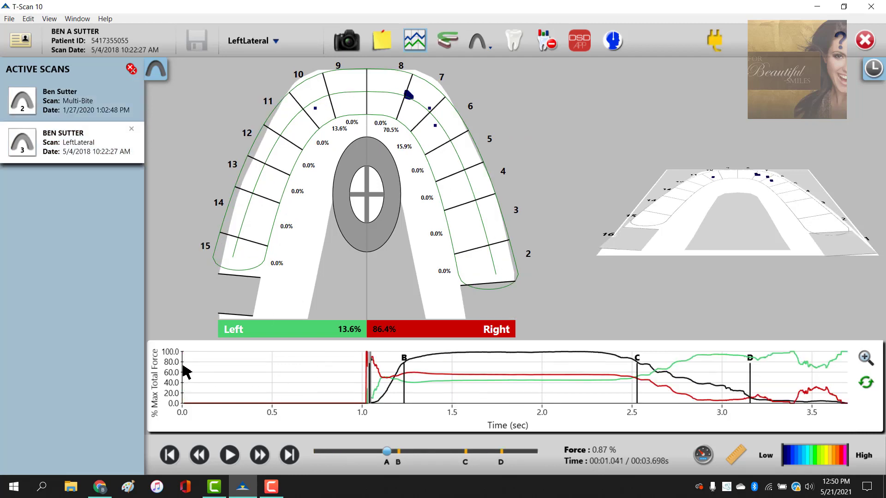
{"action": "left_click", "coordinate": [93, 105]}
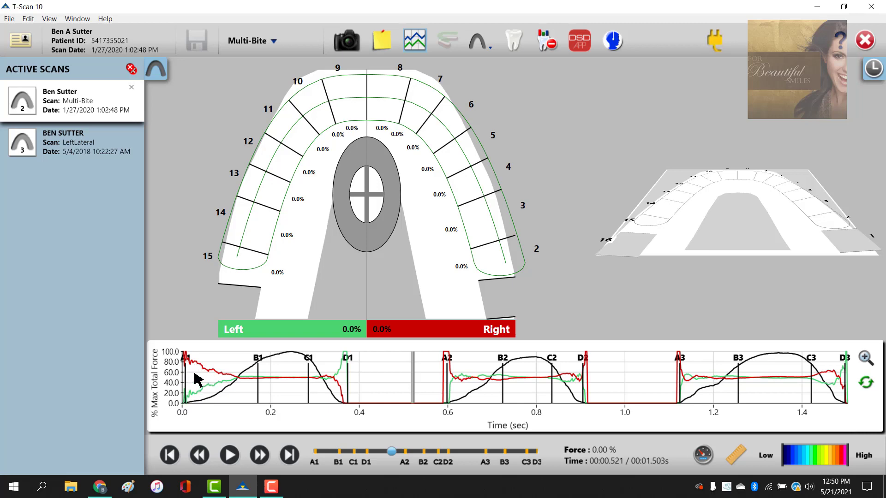
{"action": "left_click", "coordinate": [74, 141]}
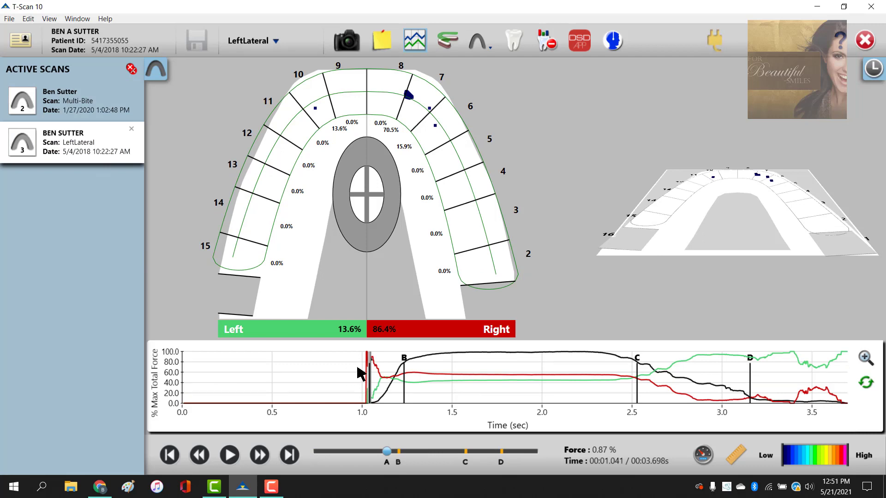
{"action": "left_click_drag", "start_coordinate": [367, 368], "coordinate": [271, 365]}
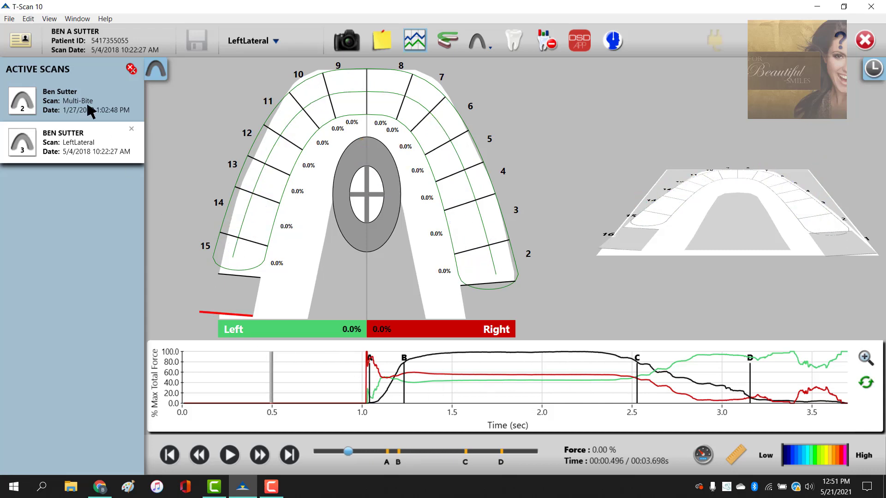
{"action": "left_click", "coordinate": [89, 107]}
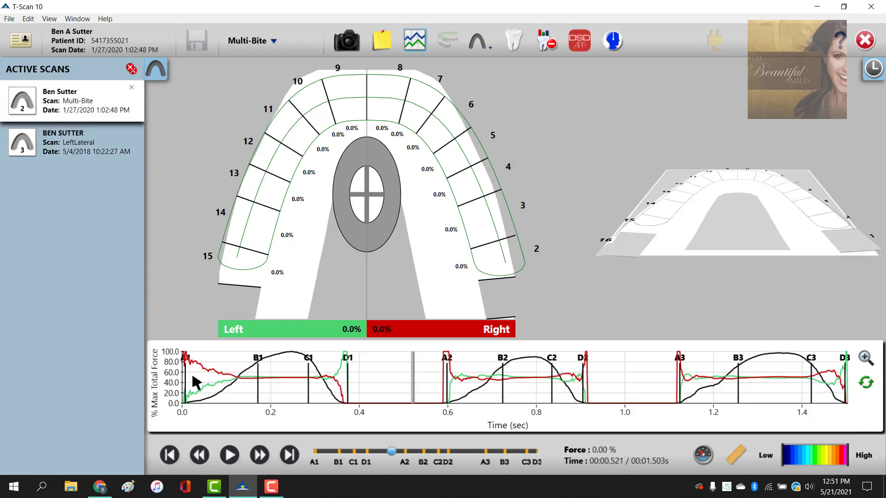
Open the LeftLateral scan and scrub its force graph forward to about 2.71 s.
{"action": "left_click", "coordinate": [91, 146]}
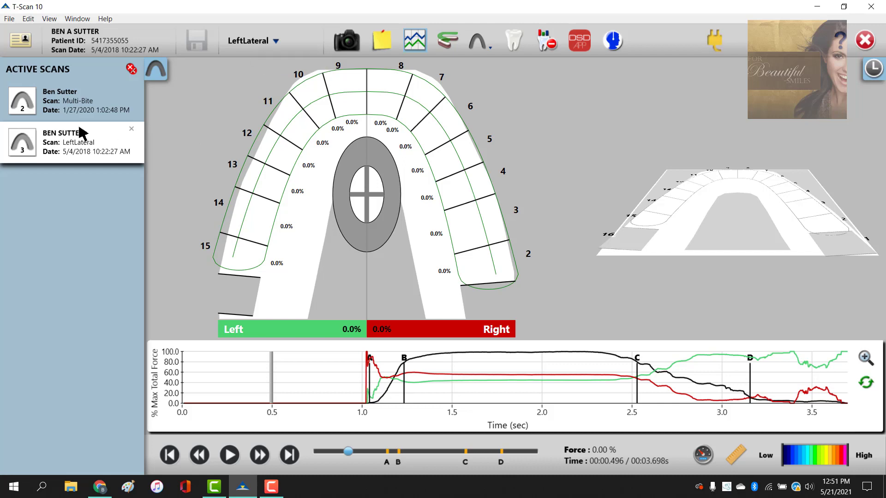
{"action": "left_click_drag", "start_coordinate": [272, 367], "coordinate": [354, 374]}
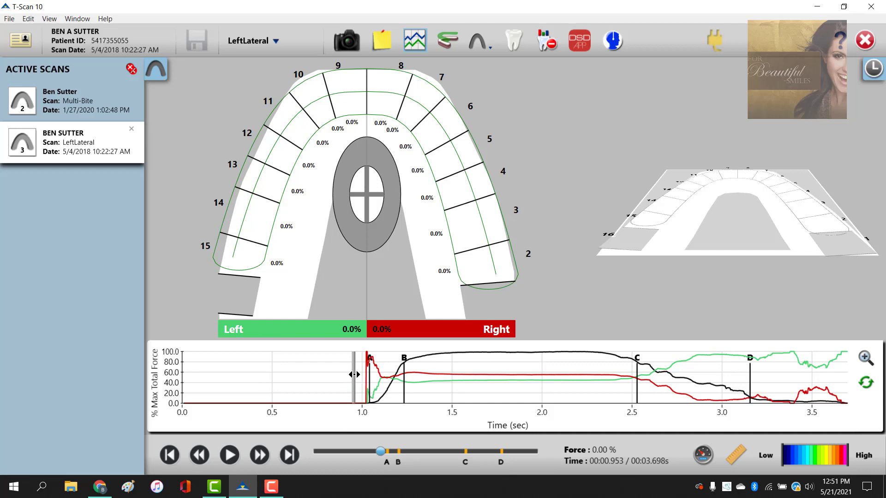
{"action": "left_click_drag", "start_coordinate": [357, 374], "coordinate": [675, 389]}
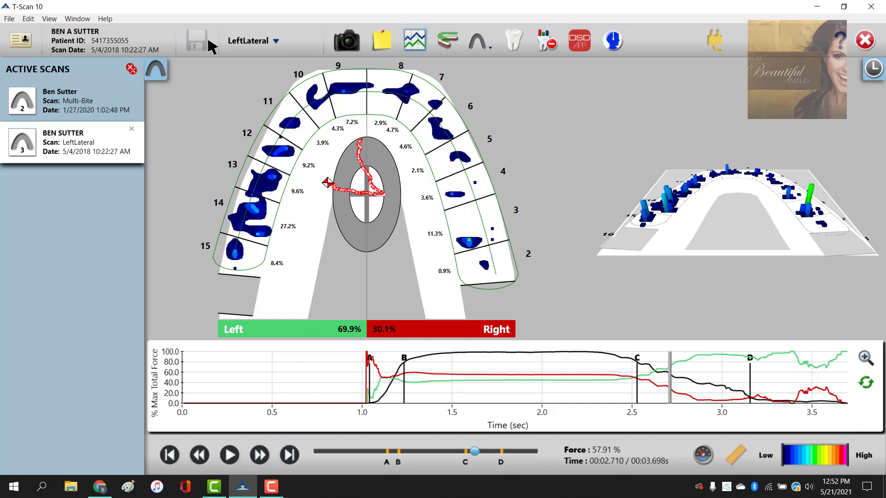
Change the scan type to Left Lateral and raise the horizontal quadrant divider to about the level of tooth 5.
{"action": "left_click", "coordinate": [275, 42]}
{"action": "left_click", "coordinate": [257, 43]}
{"action": "left_click", "coordinate": [276, 41]}
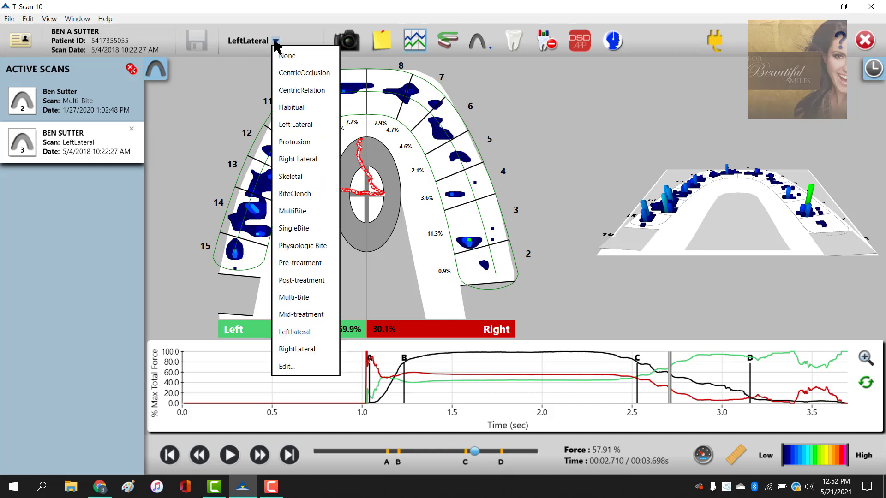
{"action": "left_click", "coordinate": [298, 129]}
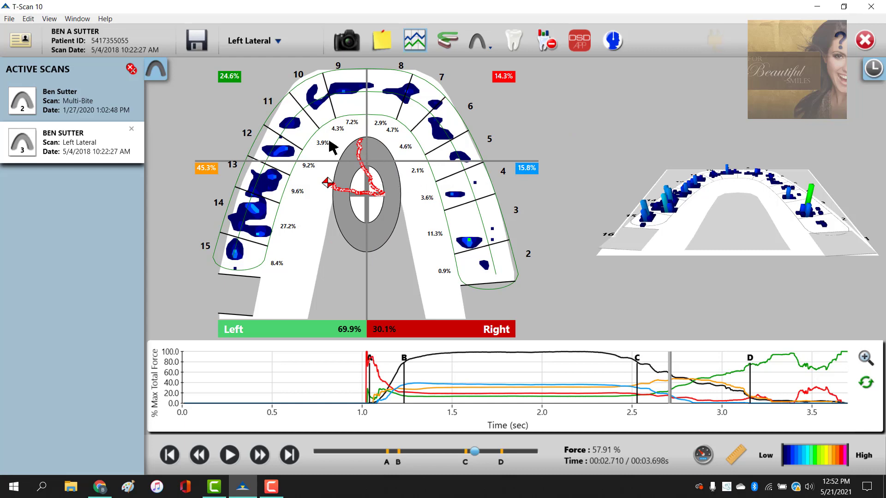
{"action": "mouse_move", "coordinate": [275, 140]}
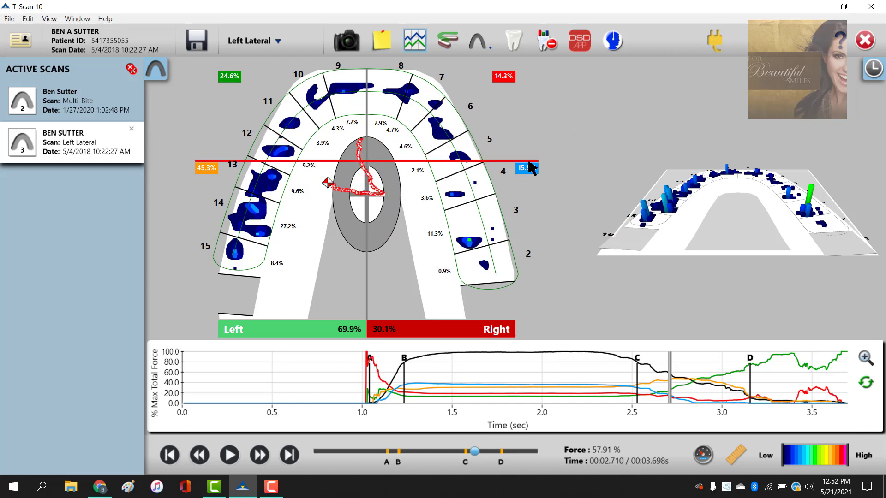
{"action": "left_click_drag", "start_coordinate": [532, 169], "coordinate": [532, 143]}
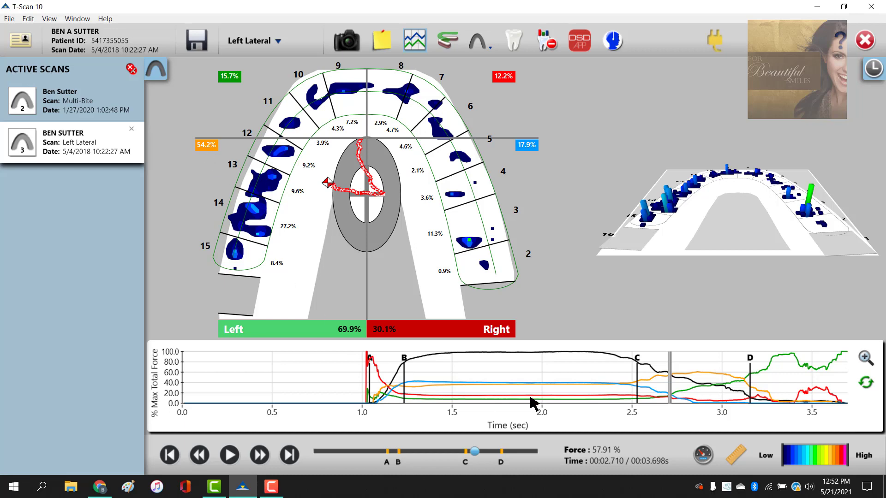
Reposition marker C to about 2.4 s and marker D to about 3.67 s on the force graph.
{"action": "left_click", "coordinate": [625, 384]}
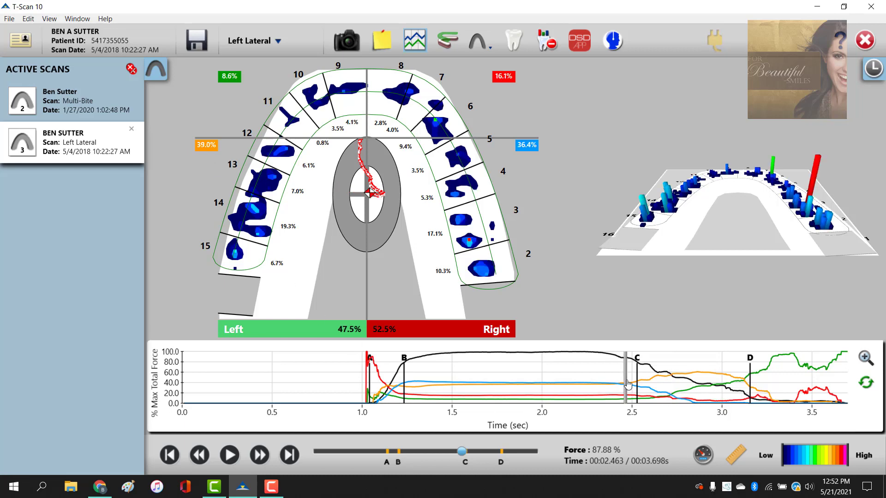
{"action": "left_click_drag", "start_coordinate": [626, 384], "coordinate": [580, 380]}
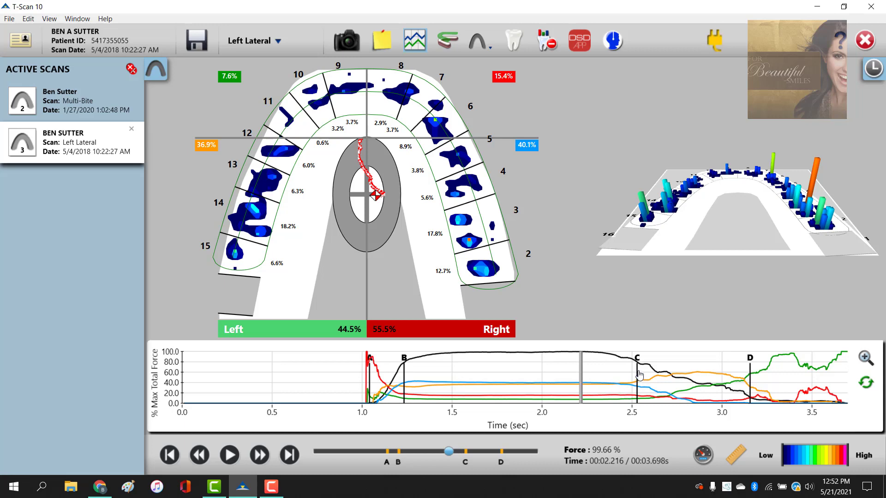
{"action": "left_click_drag", "start_coordinate": [639, 374], "coordinate": [618, 379]}
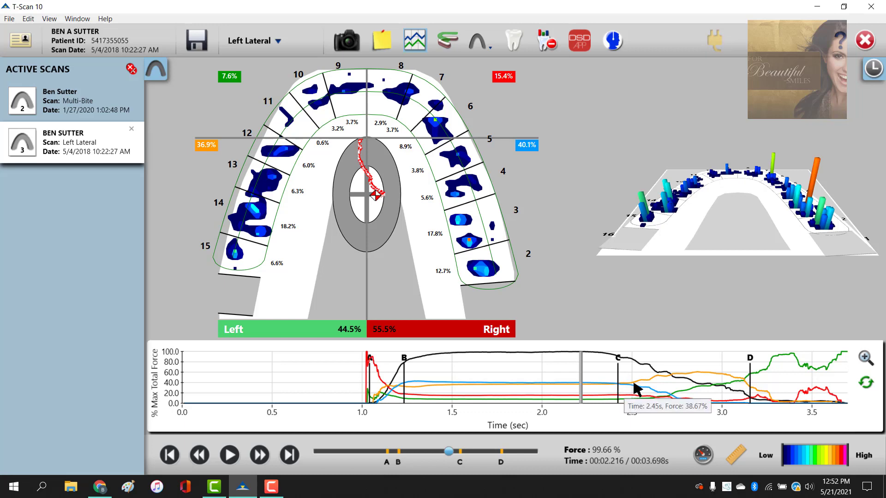
{"action": "mouse_move", "coordinate": [604, 353]}
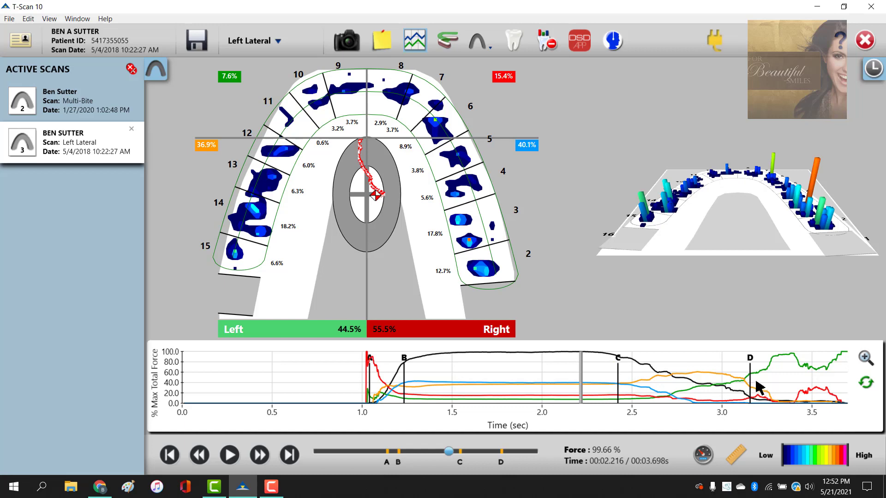
{"action": "left_click_drag", "start_coordinate": [750, 379], "coordinate": [842, 365]}
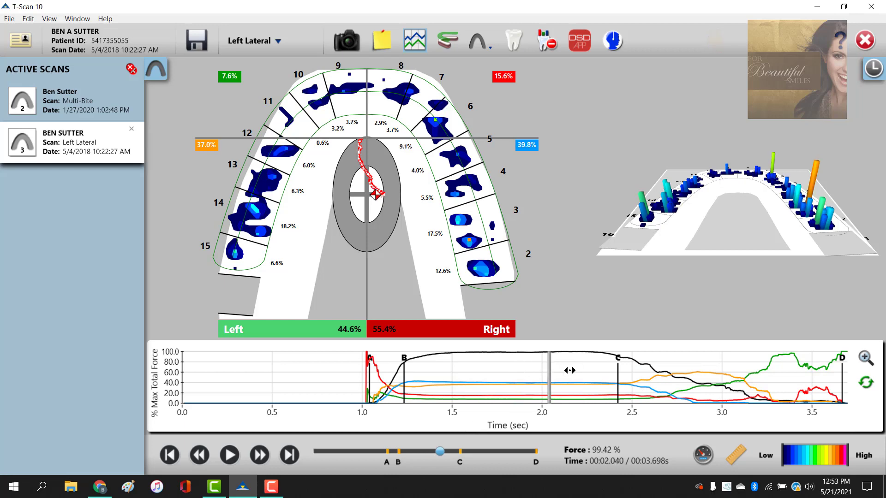
Scrub through the excursion after marker C to about 2.86 s and back to about 2.6 s, examining the quadrant forces.
{"action": "left_click_drag", "start_coordinate": [574, 368], "coordinate": [697, 375]}
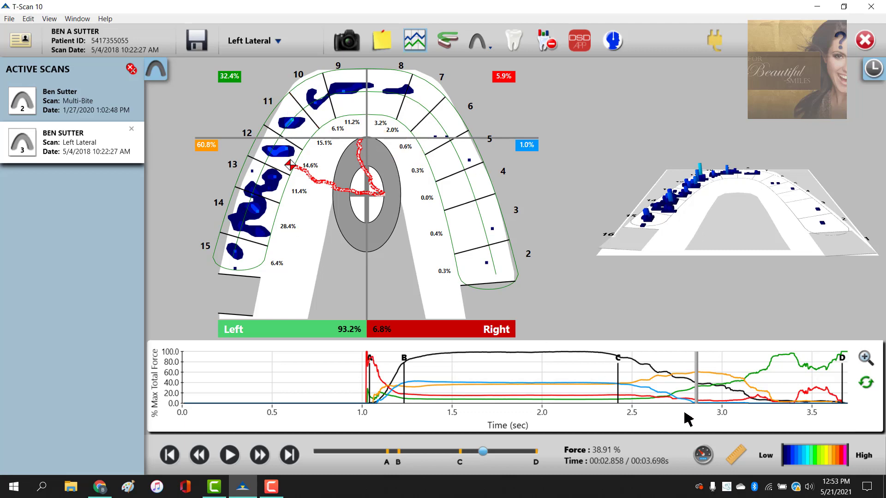
{"action": "mouse_move", "coordinate": [730, 405]}
{"action": "left_click_drag", "start_coordinate": [696, 379], "coordinate": [652, 380]}
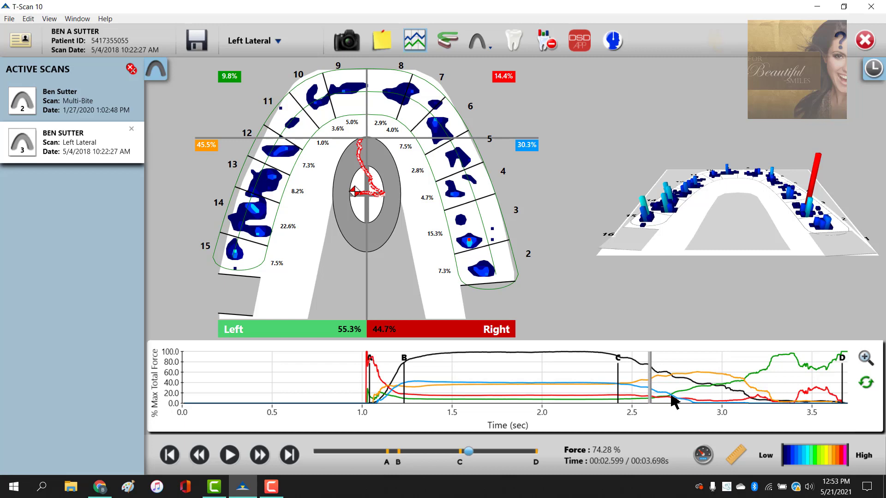
{"action": "mouse_move", "coordinate": [643, 388]}
Recheck the advanced user settings for the option that shows all excursions in quadrant view.
{"action": "left_click", "coordinate": [27, 18]}
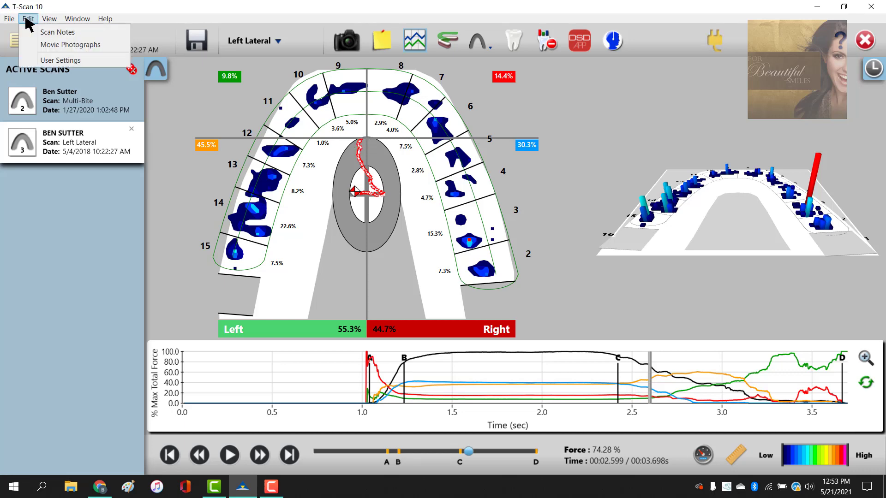
{"action": "mouse_move", "coordinate": [50, 19]}
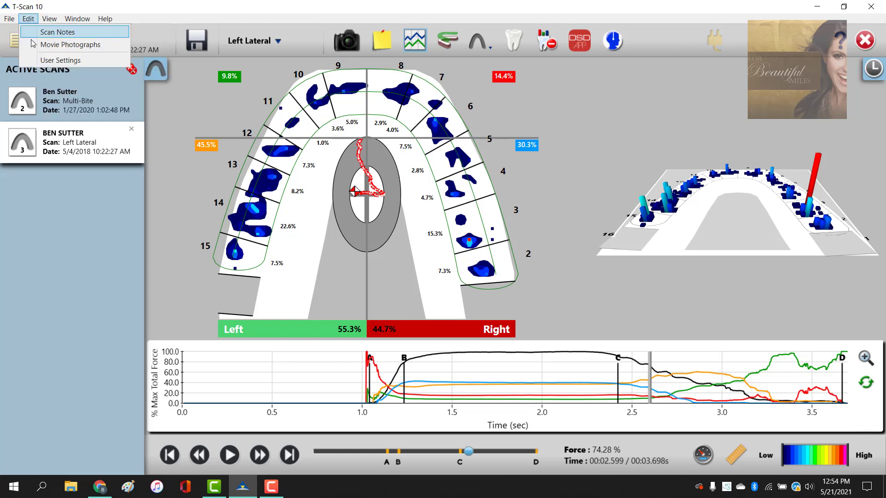
{"action": "left_click", "coordinate": [37, 60]}
{"action": "left_click", "coordinate": [539, 81]}
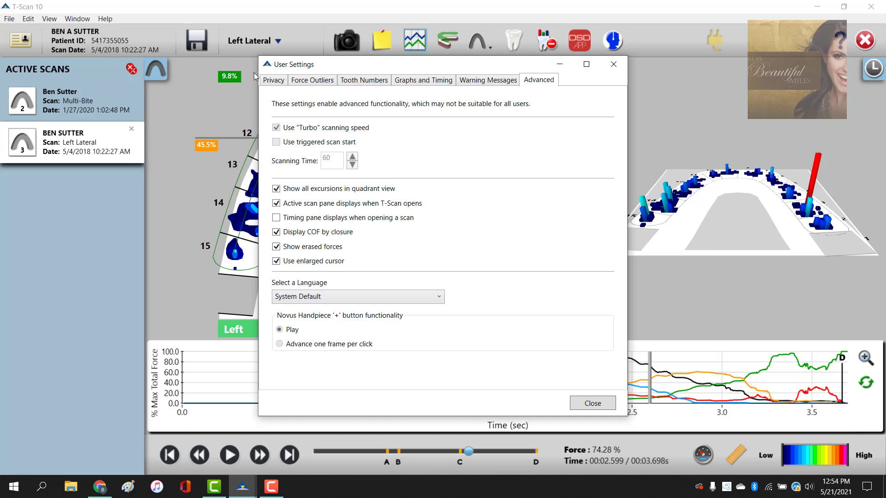
{"action": "left_click", "coordinate": [593, 403]}
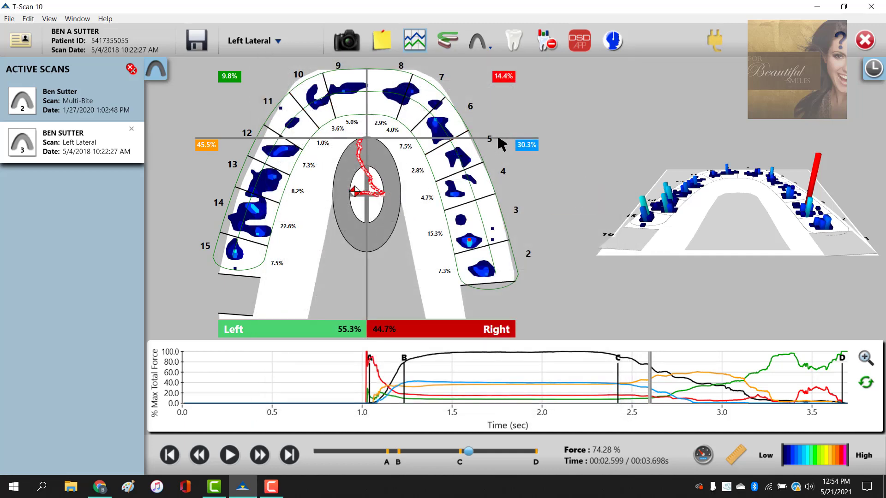
Fine-tune the horizontal quadrant divider so that it crosses the arch at about tooth 5.
{"action": "left_click_drag", "start_coordinate": [531, 139], "coordinate": [529, 138]}
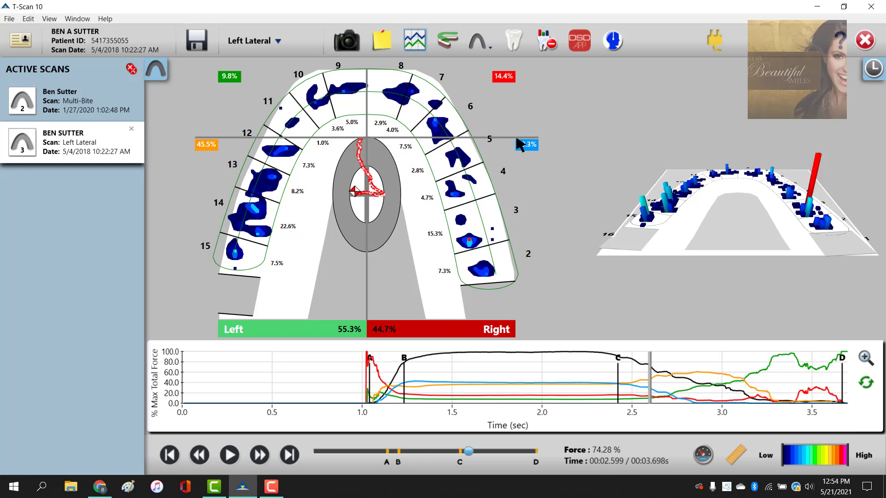
{"action": "left_click_drag", "start_coordinate": [515, 137], "coordinate": [516, 148]}
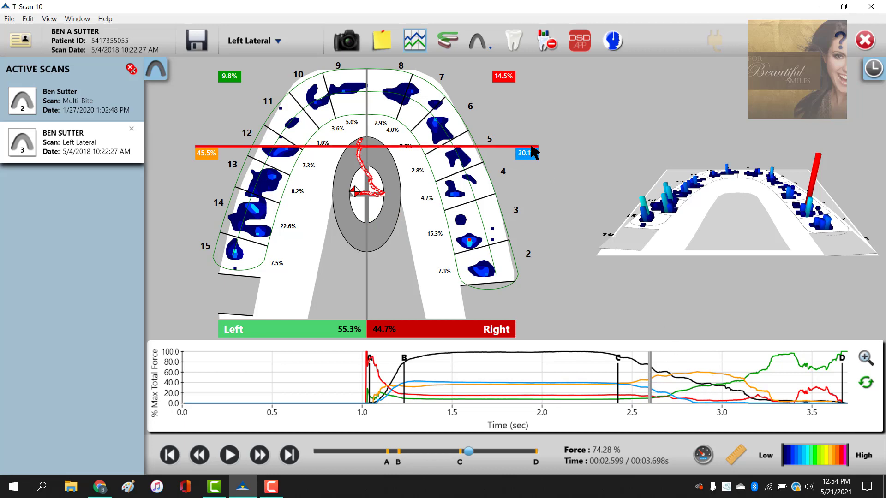
{"action": "left_click_drag", "start_coordinate": [531, 146], "coordinate": [528, 140]}
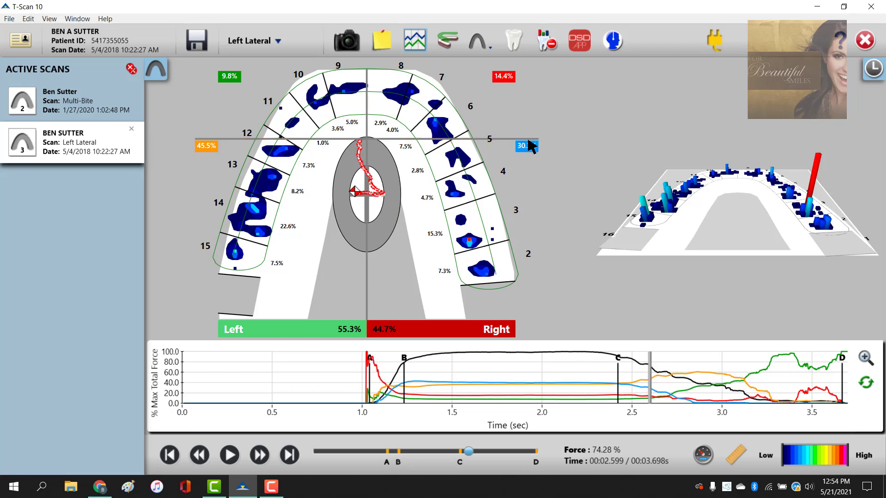